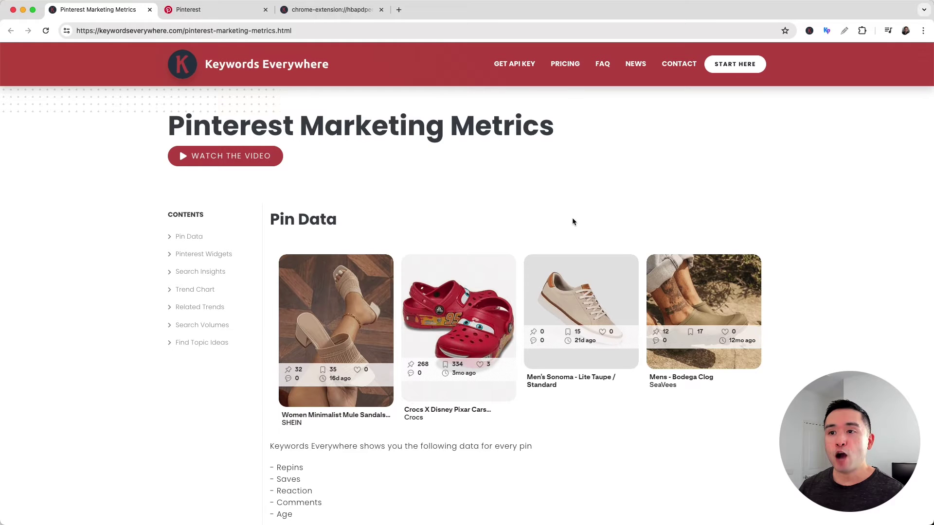
- Scroll the Pinterest Marketing Metrics guide to review per-pin repins, saves, reactions, comments and age
scroll(574, 214, down, 5)
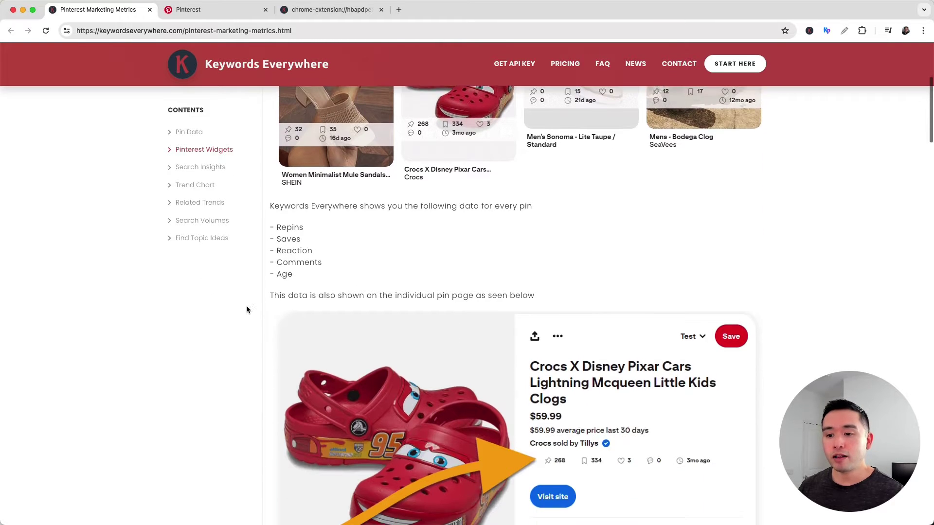
scroll(247, 309, down, 5)
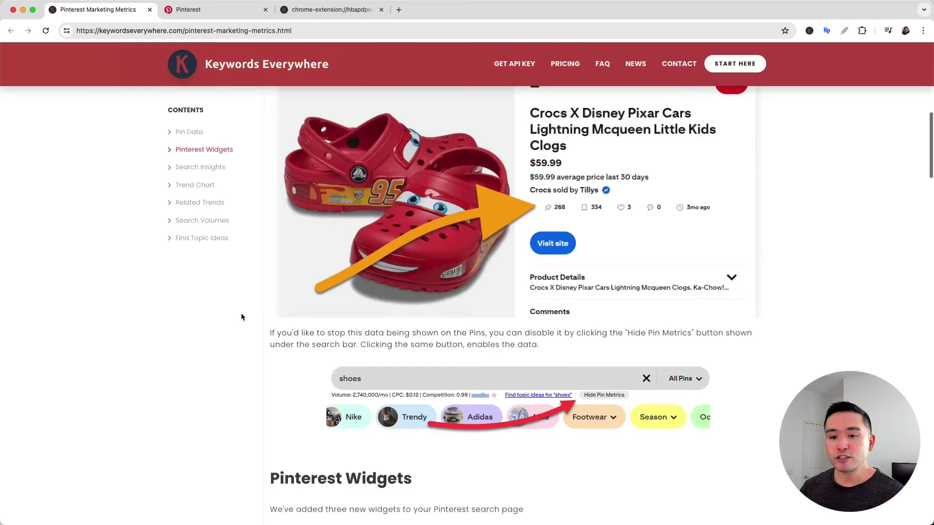
scroll(241, 318, up, 10)
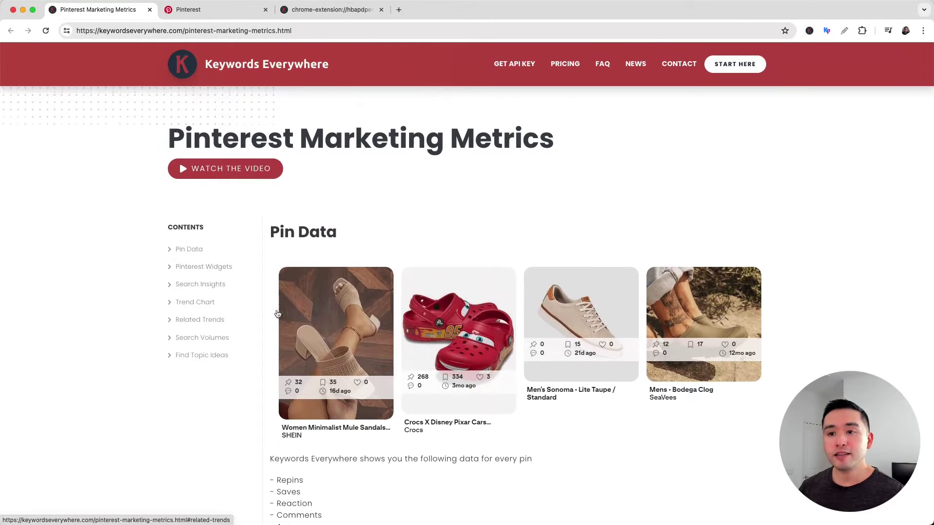
scroll(278, 313, down, 1)
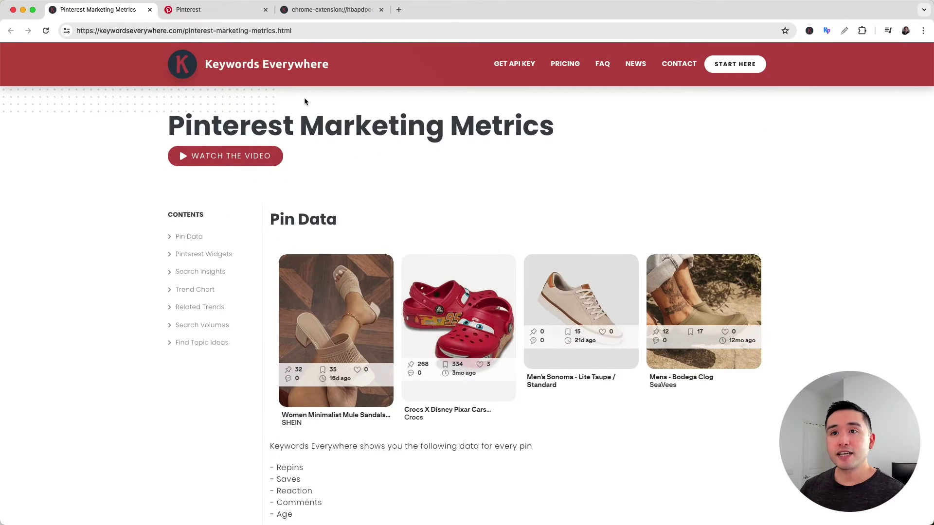
click(212, 12)
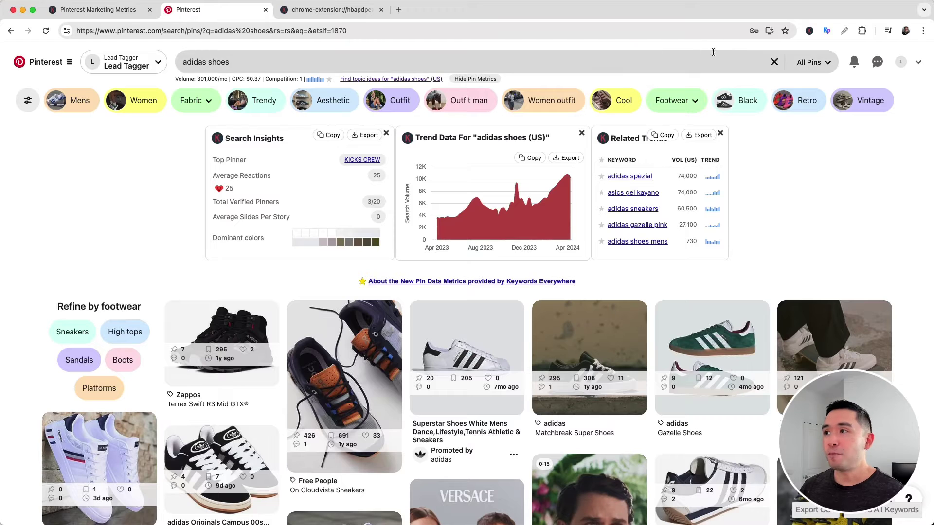
click(810, 31)
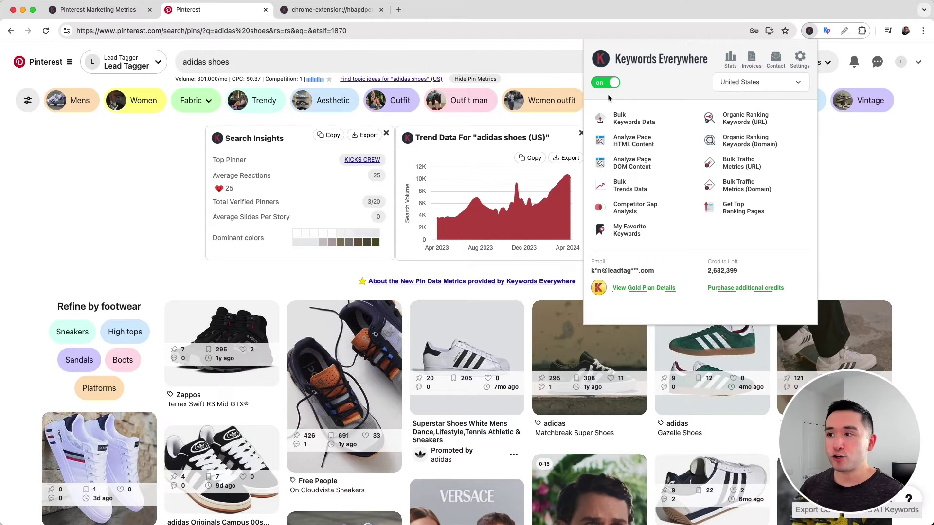
click(558, 13)
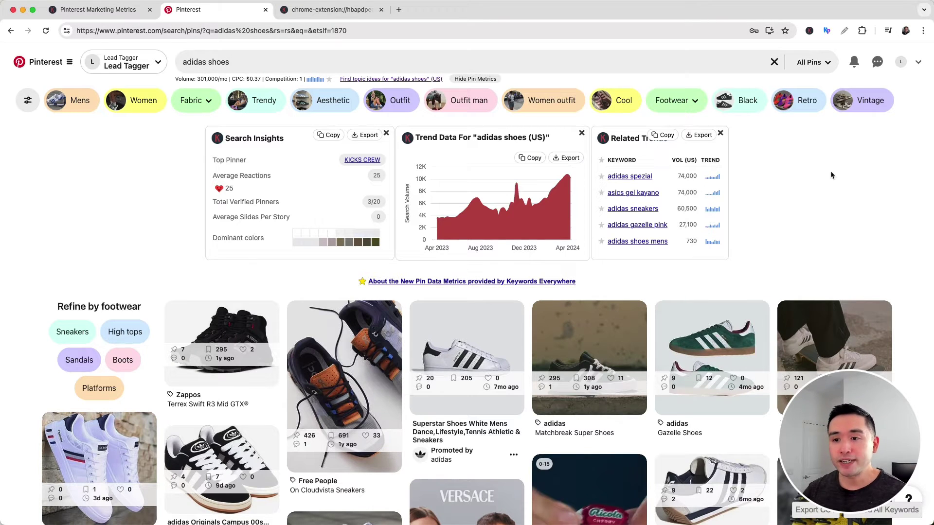
scroll(373, 363, down, 2)
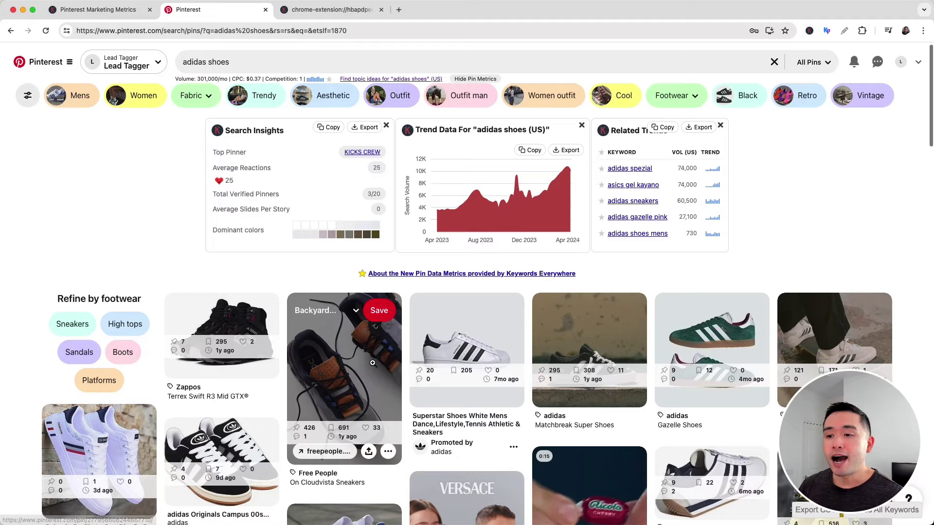
scroll(373, 364, down, 5)
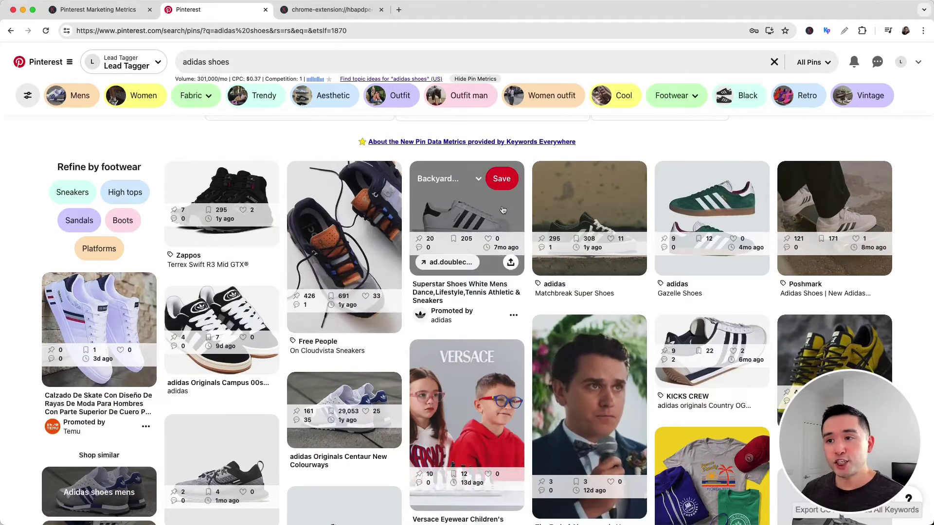
mouse_move(180, 208)
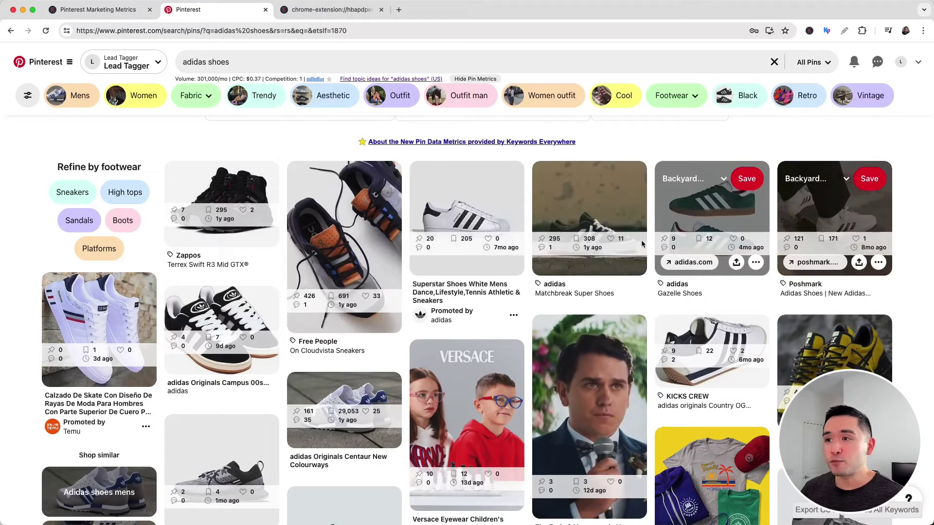
scroll(642, 243, up, 2)
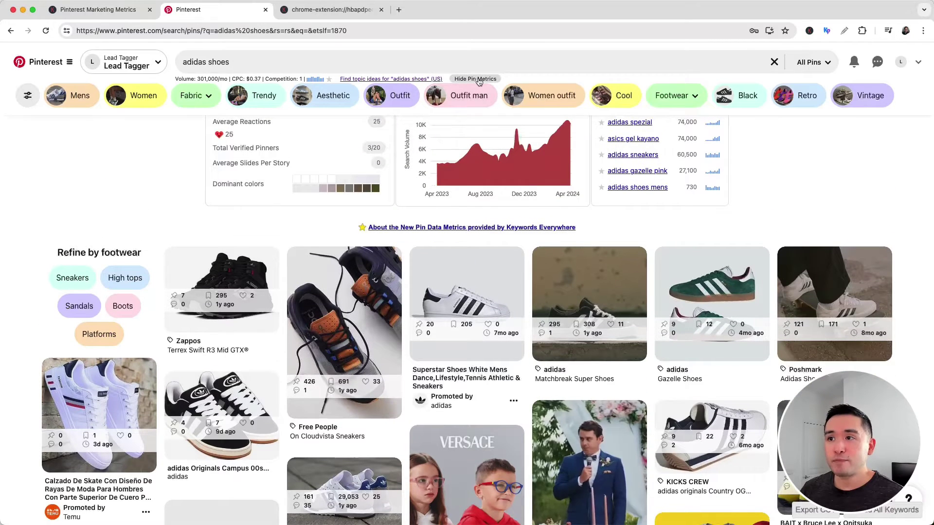
click(480, 80)
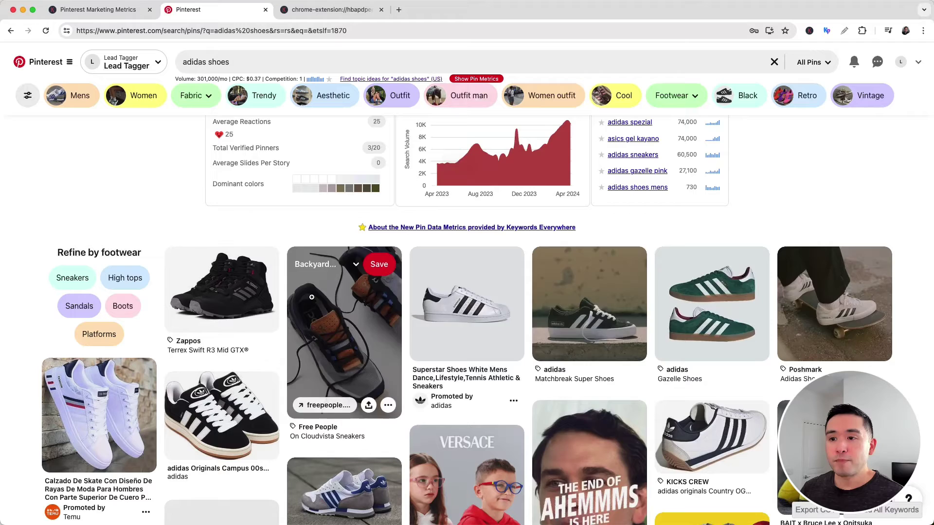
scroll(583, 292, down, 3)
scroll(584, 389, up, 3)
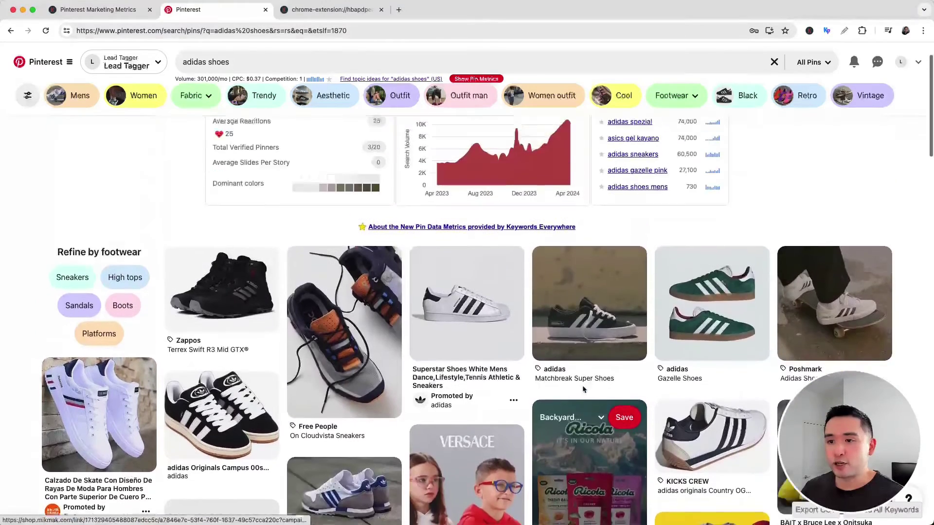
scroll(584, 389, up, 1)
click(476, 79)
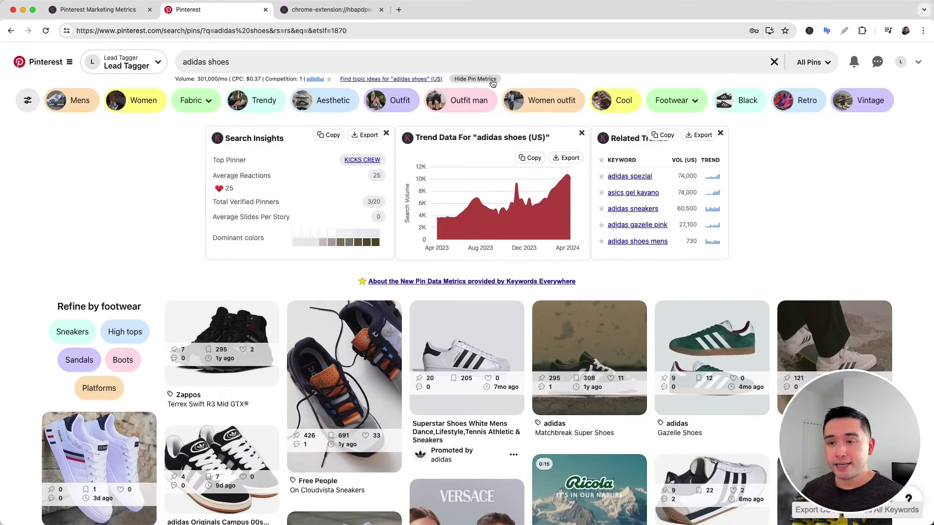
click(216, 342)
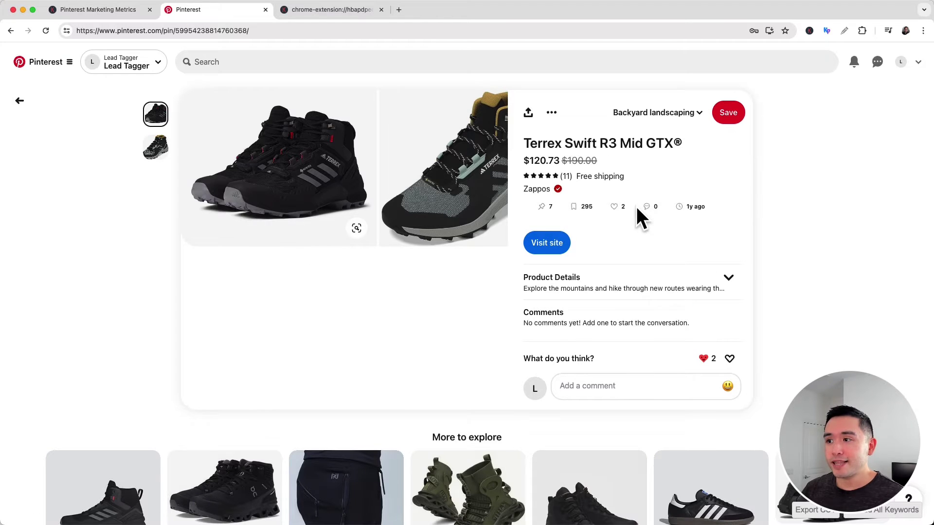
key(super+bracketleft)
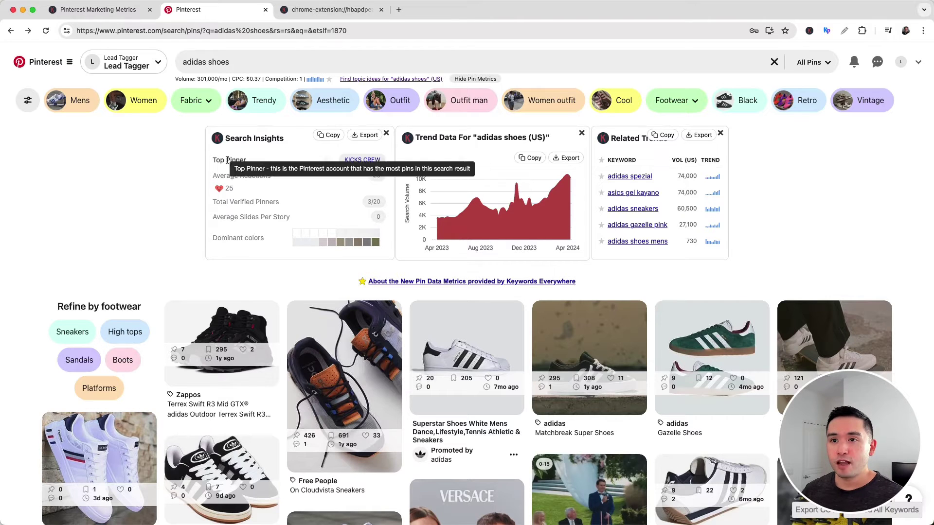
scroll(247, 200, down, 2)
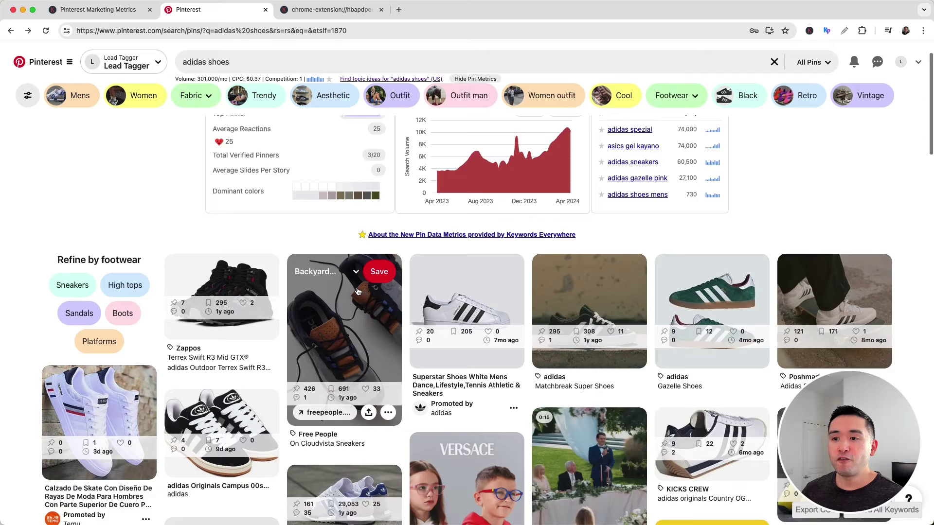
scroll(251, 197, up, 2)
mouse_move(228, 162)
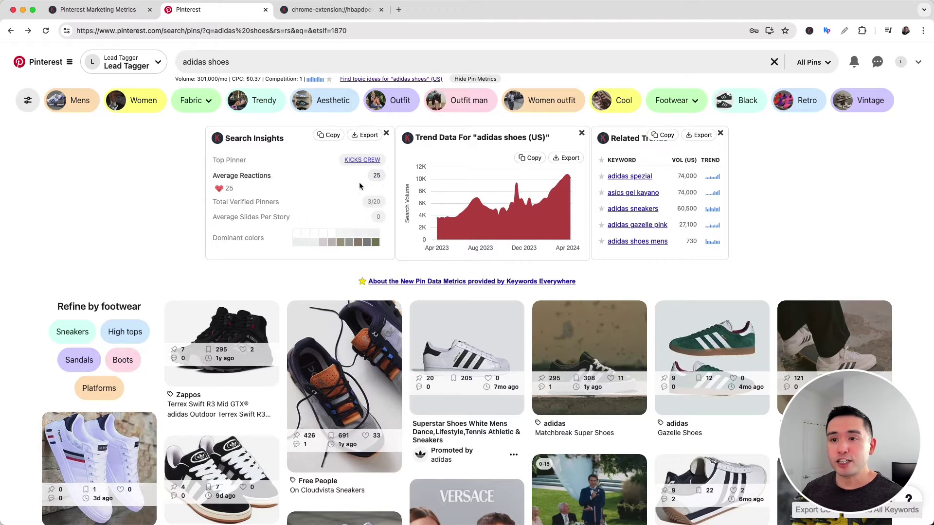
scroll(503, 298, down, 1)
scroll(351, 316, up, 1)
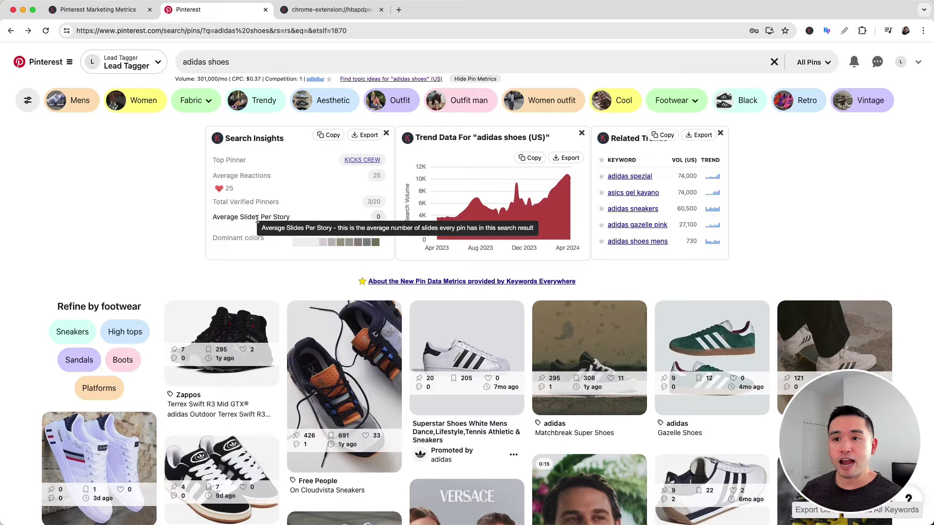
mouse_move(235, 238)
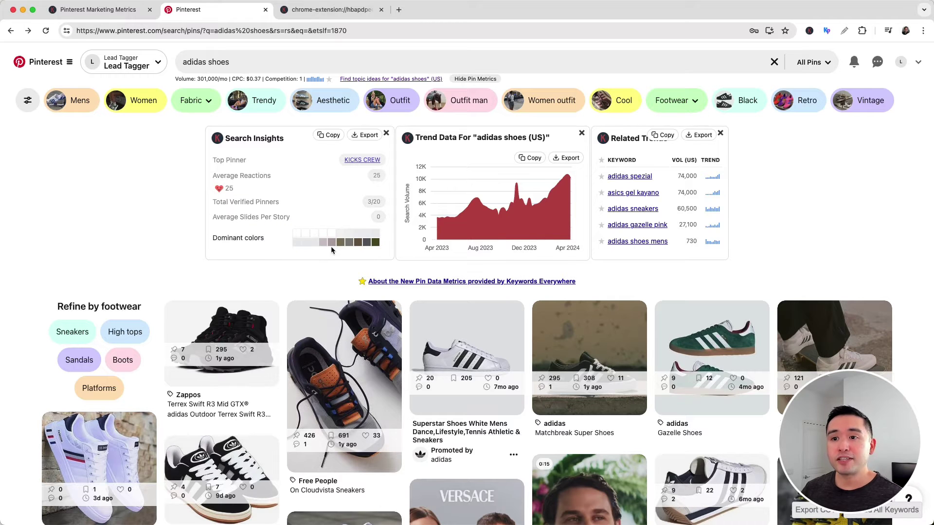
scroll(344, 247, down, 3)
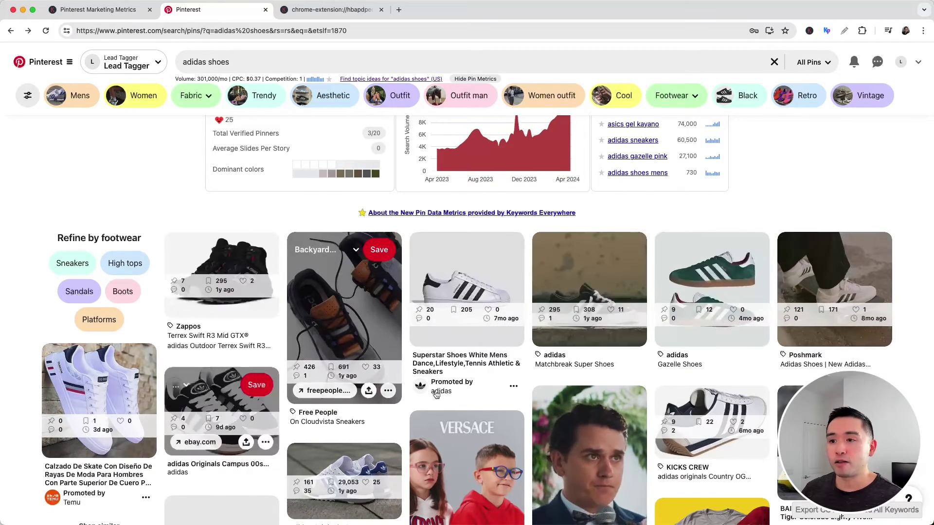
scroll(340, 263, up, 3)
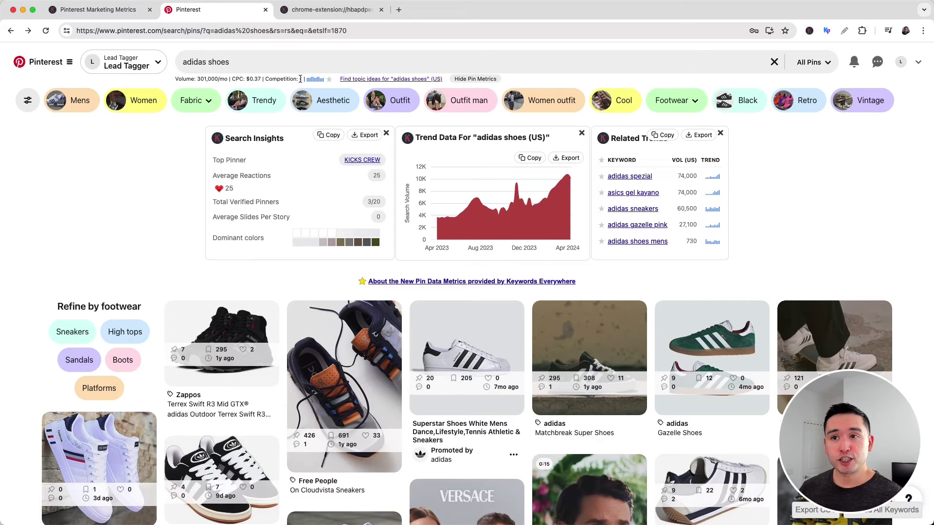
- Check the 'adidas shoes' volume sparkline and focus the search box for topic ideas
mouse_move(313, 84)
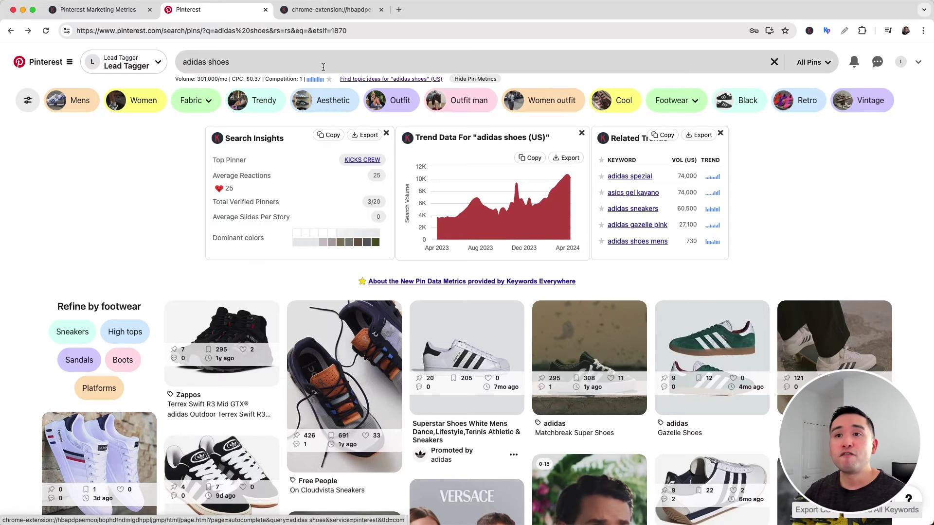
click(242, 64)
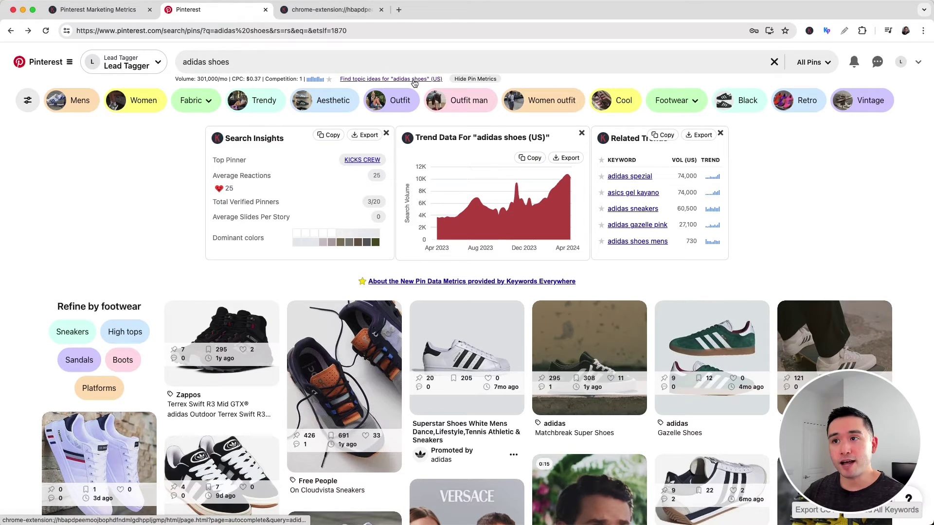
click(331, 10)
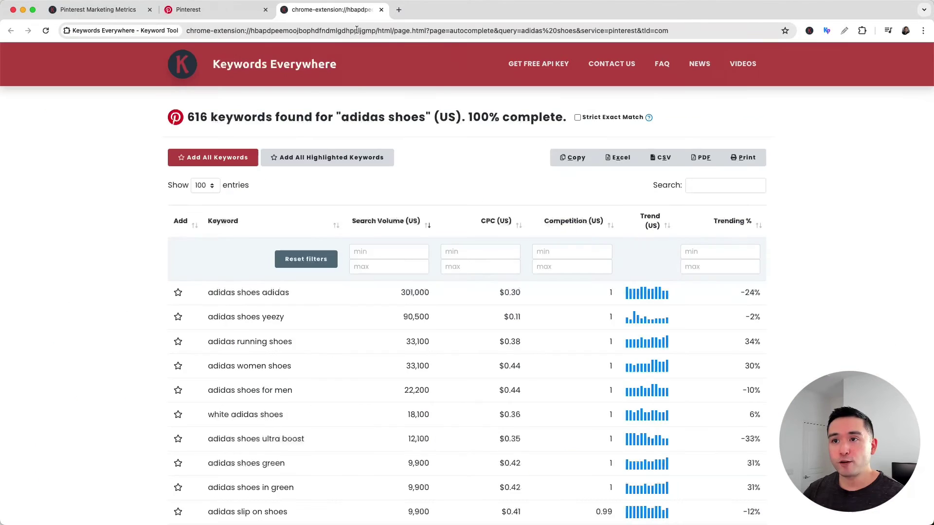
scroll(156, 162, down, 2)
scroll(157, 166, up, 1)
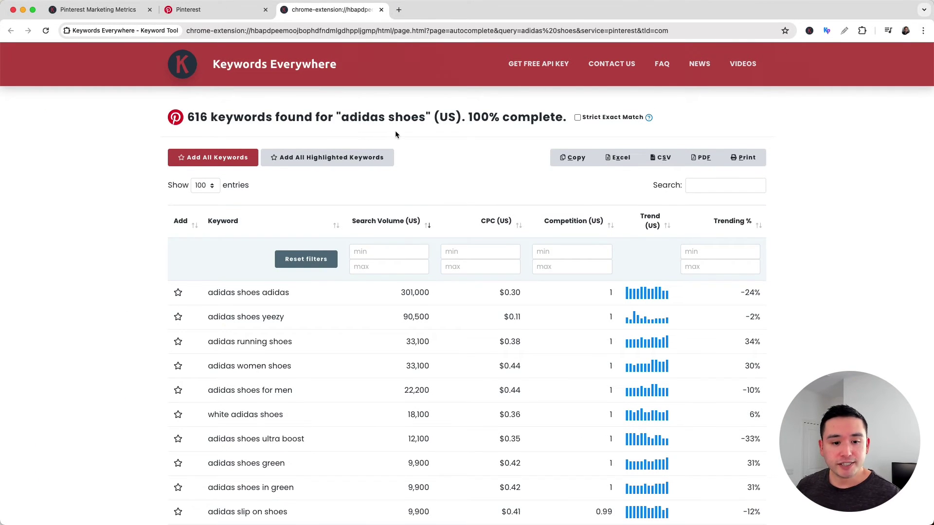
scroll(395, 130, down, 3)
scroll(421, 153, down, 10)
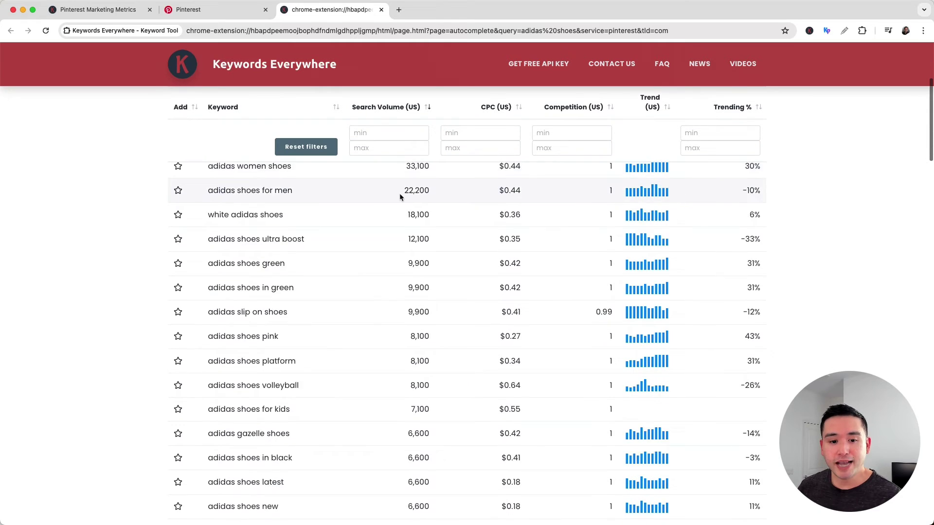
scroll(395, 199, up, 10)
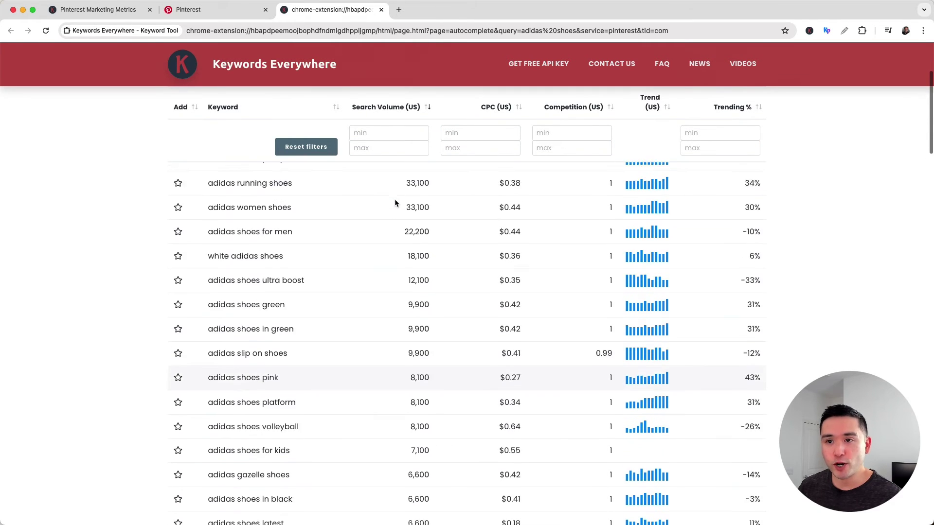
scroll(260, 321, down, 2)
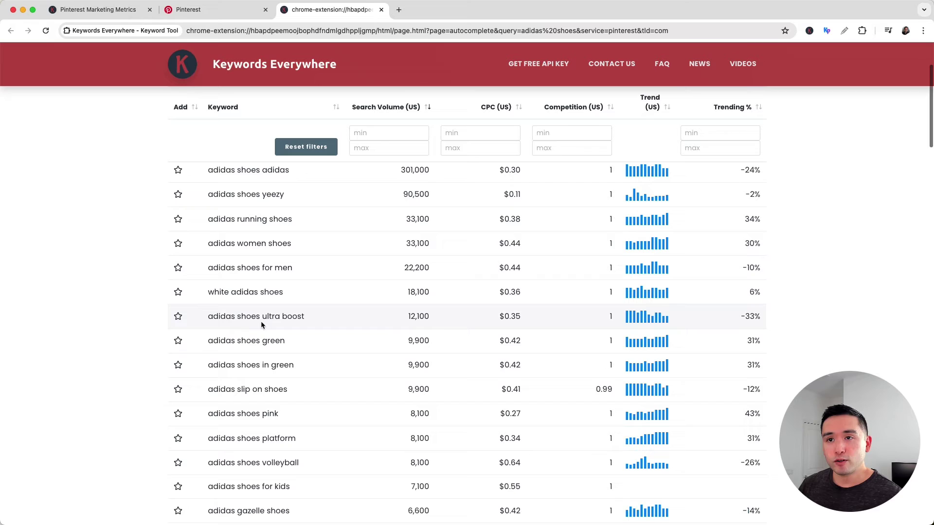
scroll(243, 325, up, 4)
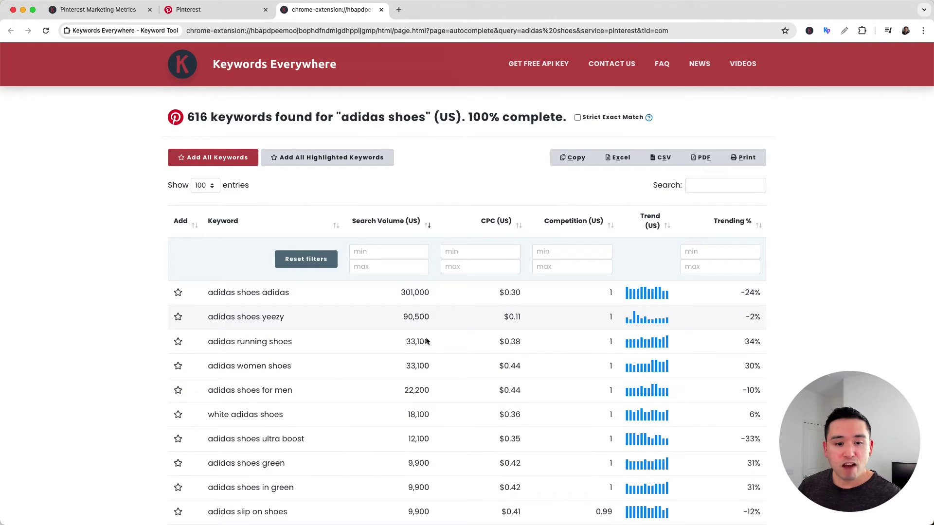
scroll(426, 325, down, 2)
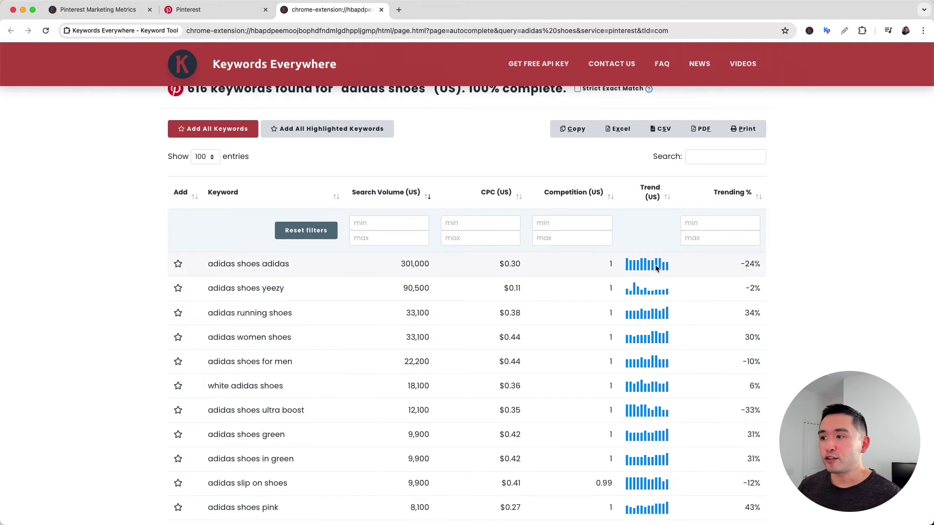
scroll(753, 284, down, 3)
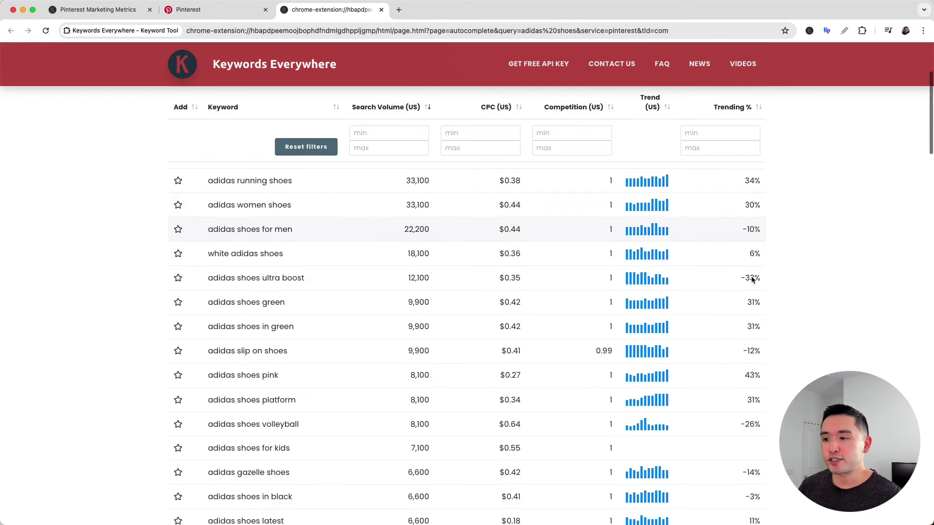
scroll(753, 280, up, 3)
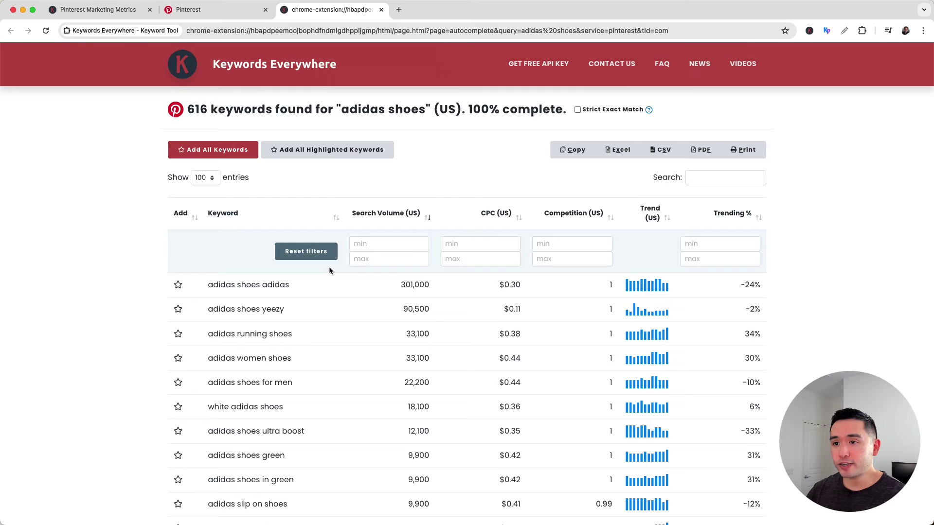
scroll(329, 268, down, 1)
scroll(331, 266, up, 1)
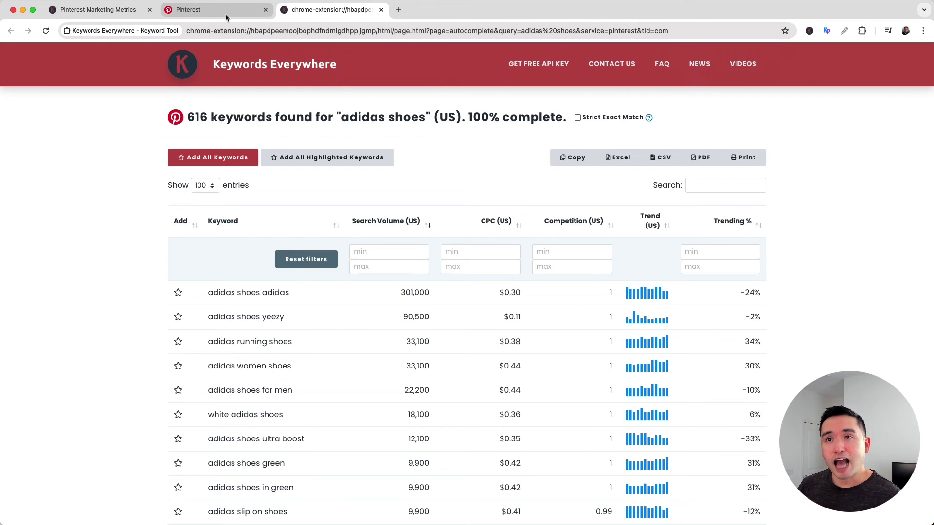
- Return to the Pinterest 'adidas shoes' results and preview a suggestion's keyword metrics before dismissing them
click(210, 10)
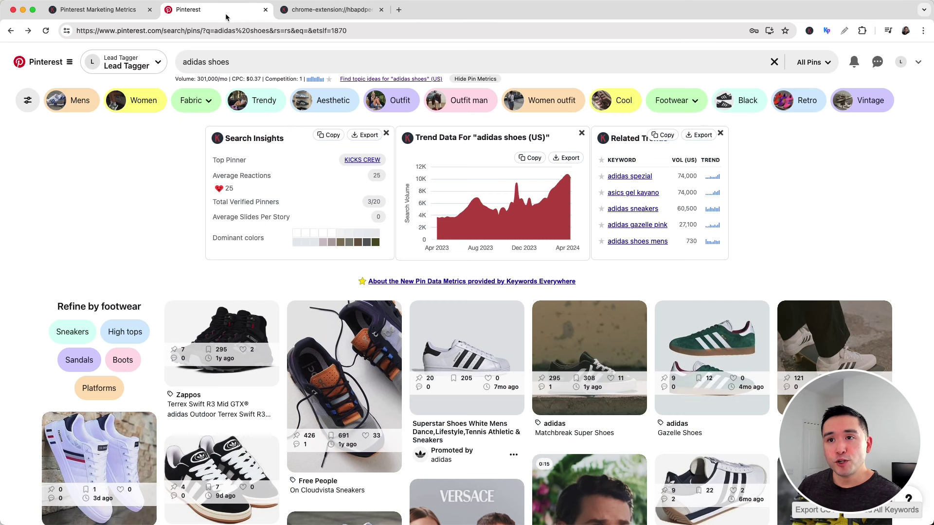
click(240, 64)
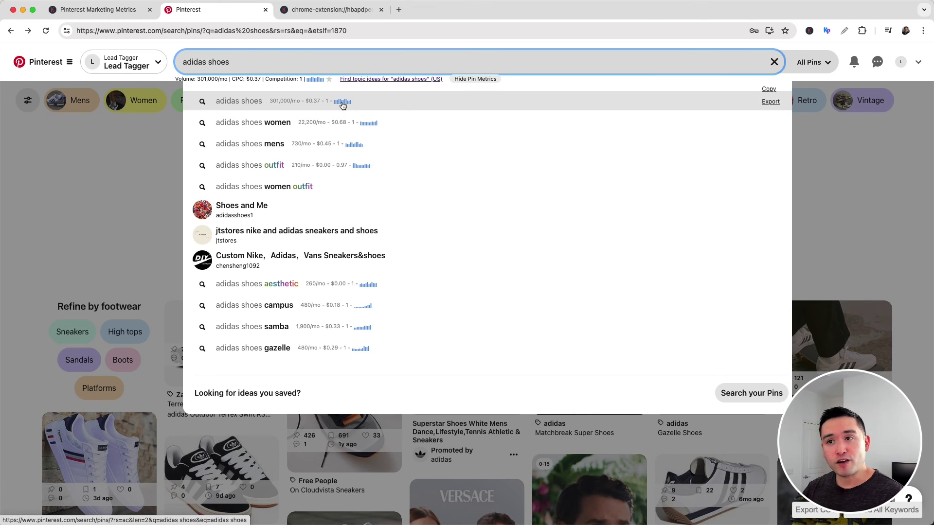
mouse_move(342, 105)
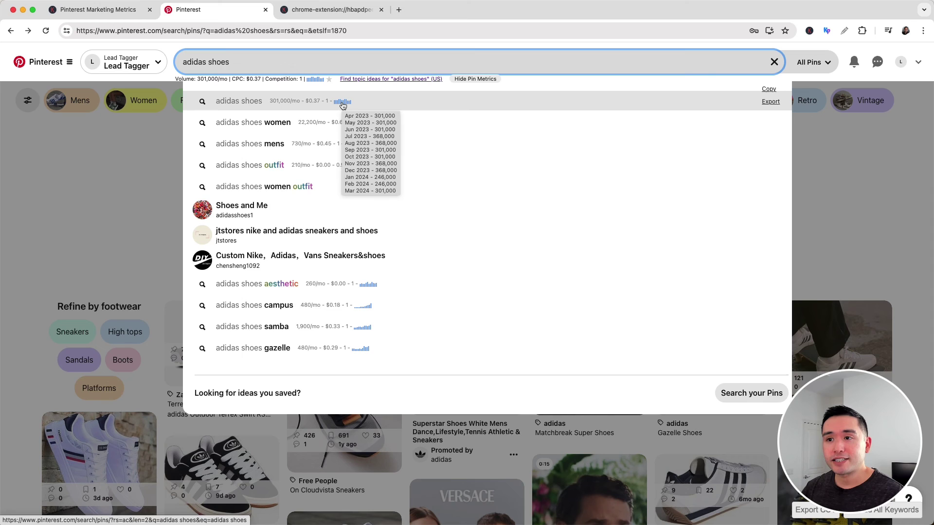
key(Escape)
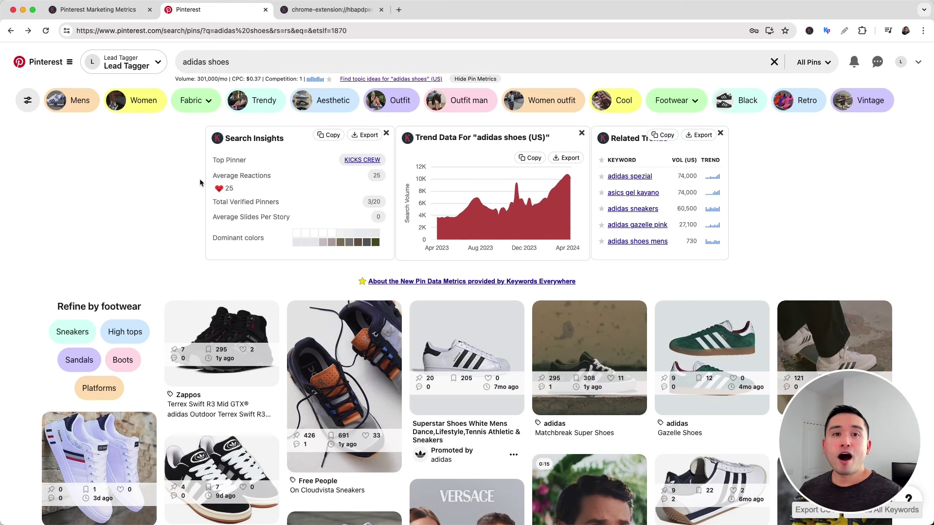